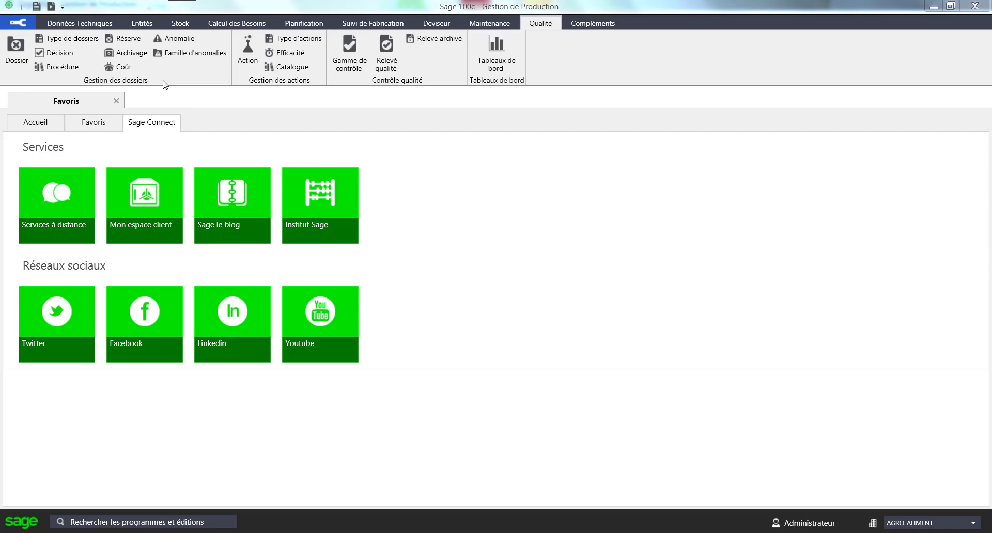
- Open quality file 15, Erreur de couvercle, and review its identification details, anomalies and analysis
{"action": "left_click", "coordinate": [30, 72]}
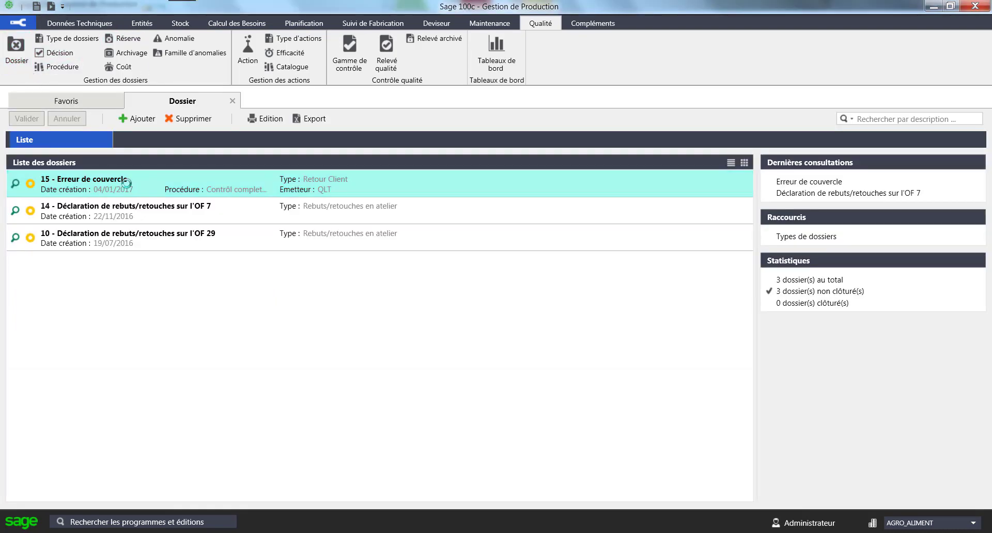
{"action": "double_click", "coordinate": [129, 189]}
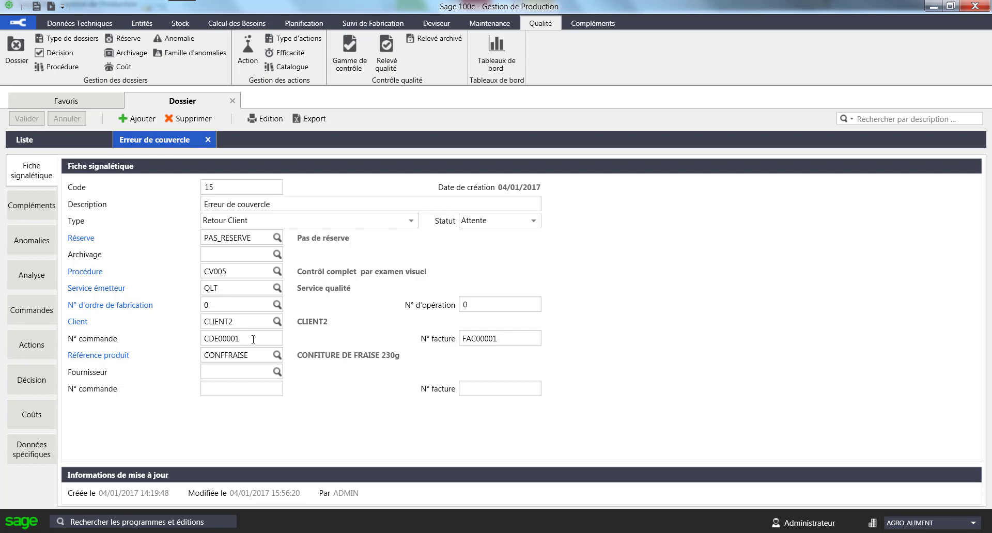
{"action": "left_click", "coordinate": [33, 244]}
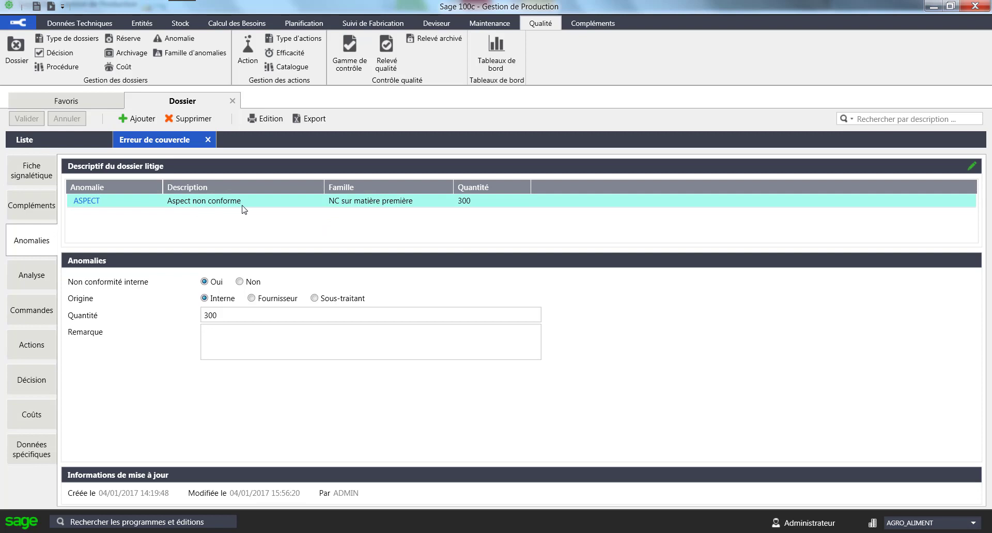
{"action": "left_click", "coordinate": [43, 277]}
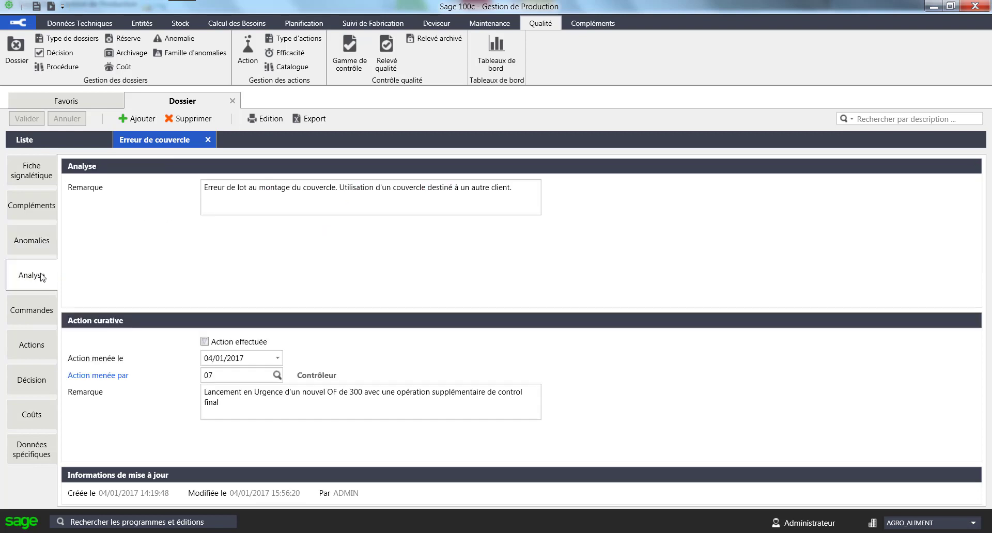
- Review the file's Fabrication en Urgence and Code à barres actions and view their planning chart
{"action": "left_click", "coordinate": [43, 345]}
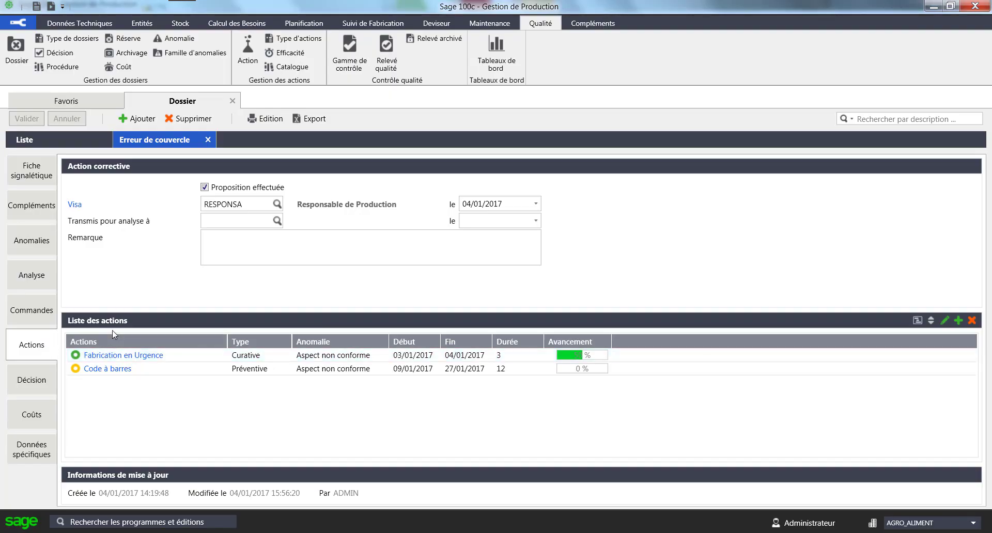
{"action": "left_click", "coordinate": [306, 355]}
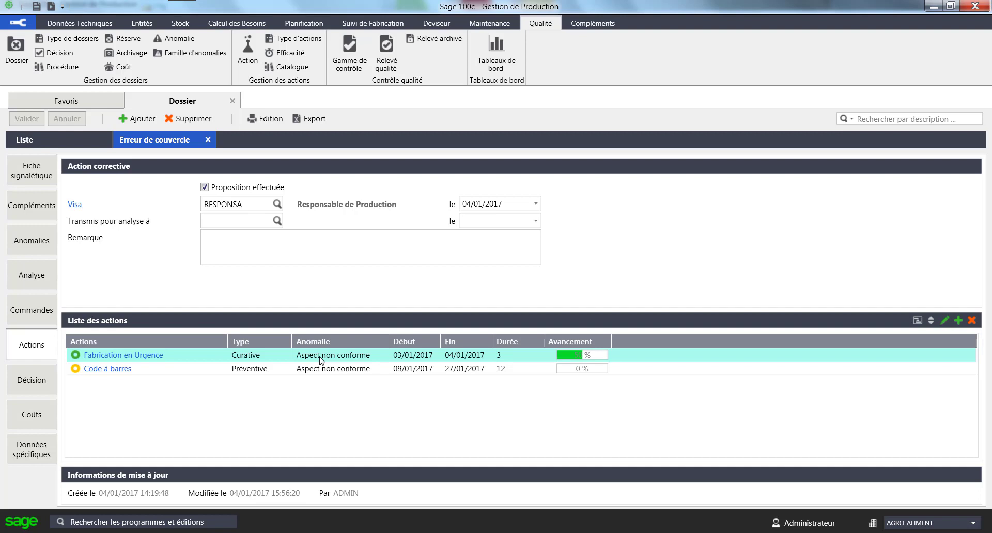
{"action": "left_click", "coordinate": [323, 368]}
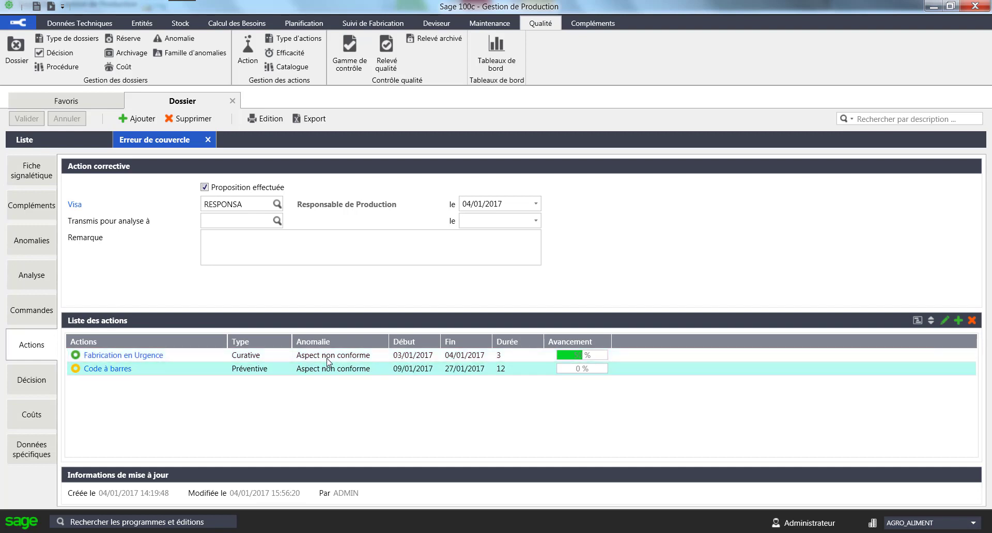
{"action": "left_click", "coordinate": [333, 356]}
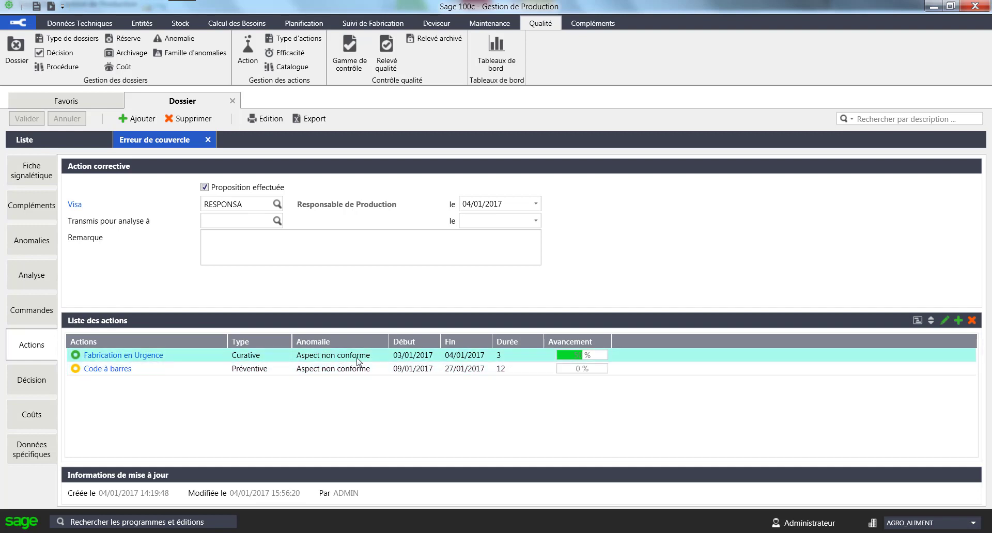
{"action": "left_click", "coordinate": [410, 368]}
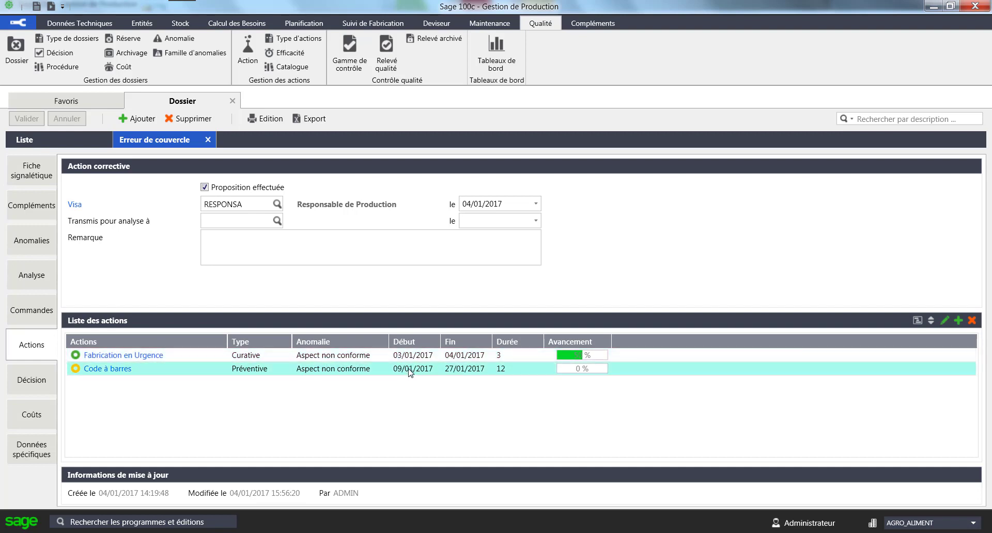
{"action": "left_click", "coordinate": [918, 324]}
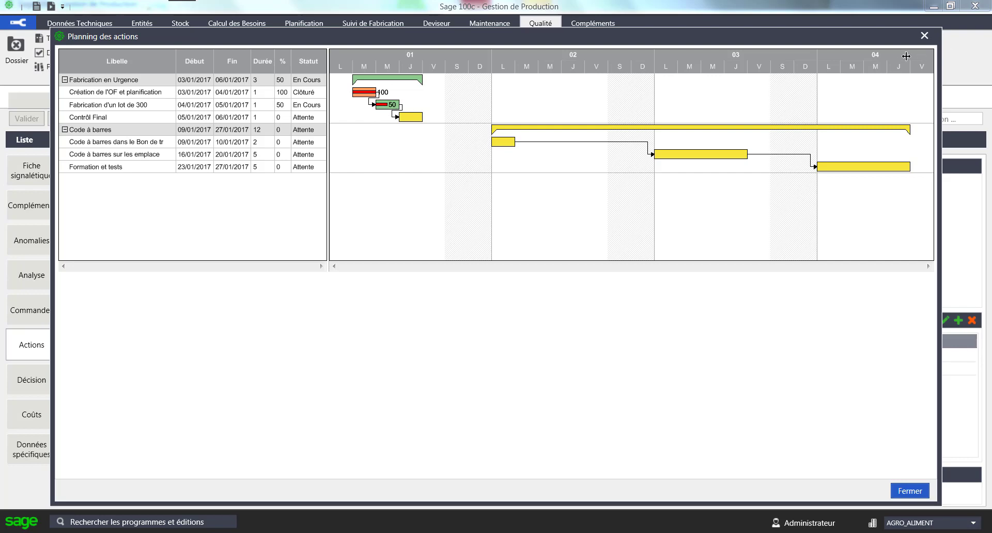
{"action": "left_click", "coordinate": [924, 36]}
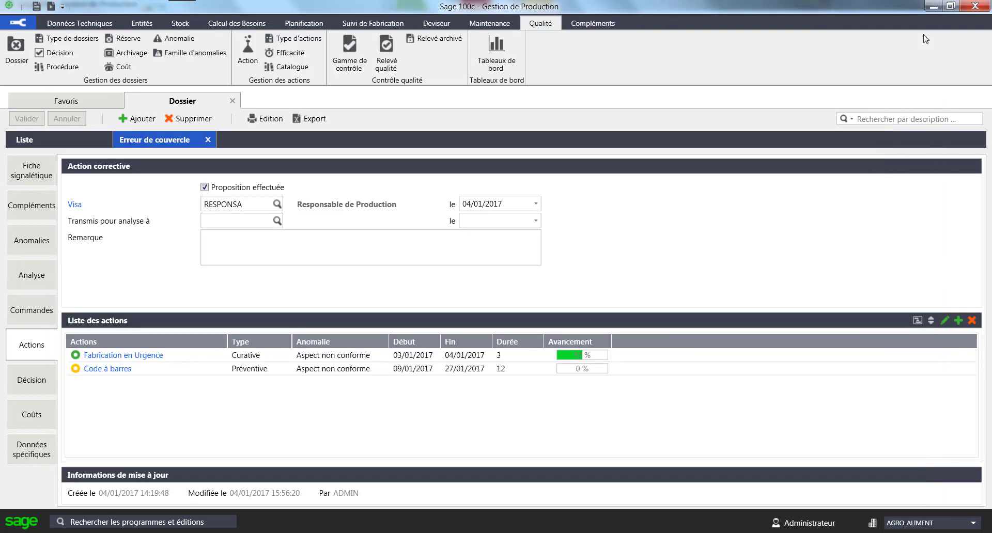
- Examine the file's costs for sorting, destruction, urgent manufacturing and penalties
{"action": "left_click", "coordinate": [37, 420]}
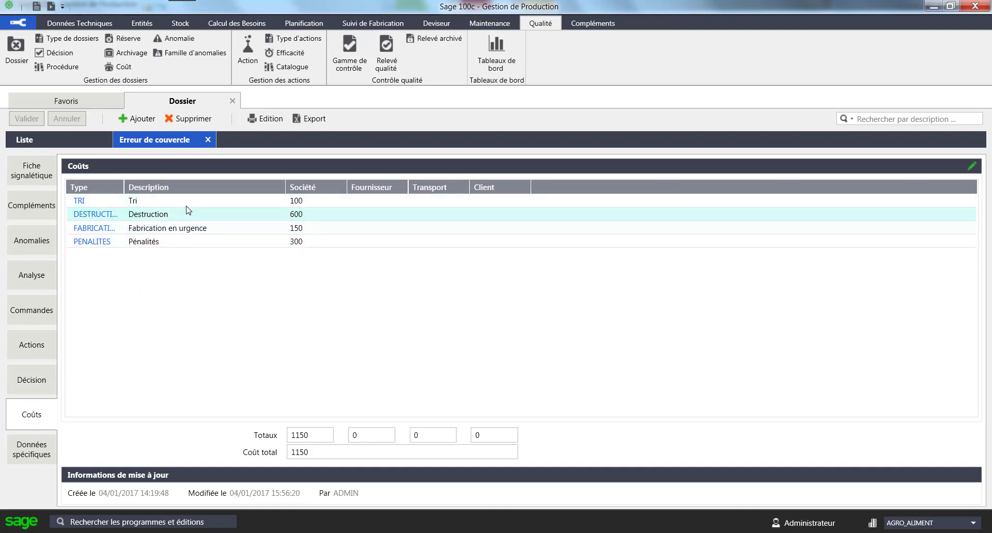
{"action": "left_click", "coordinate": [204, 201]}
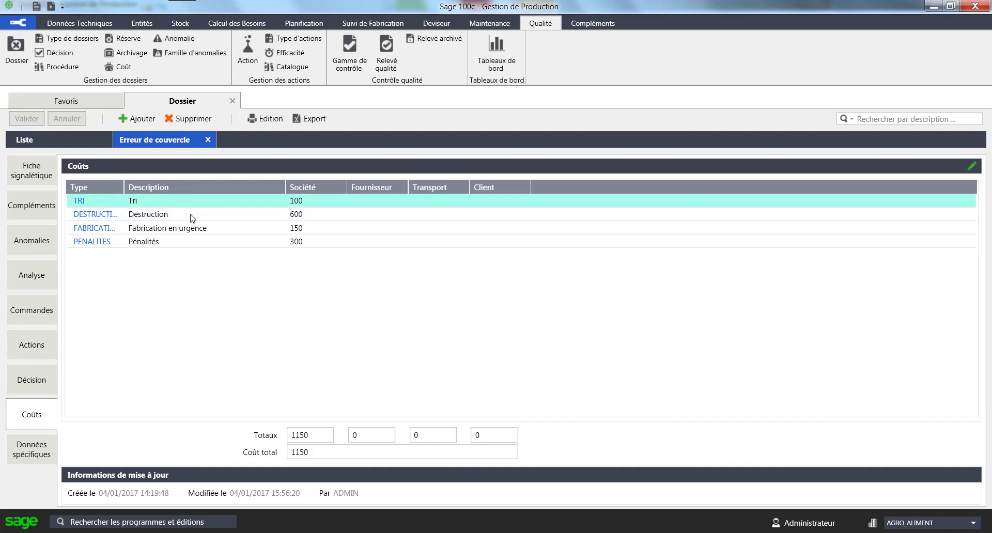
{"action": "left_click", "coordinate": [197, 216]}
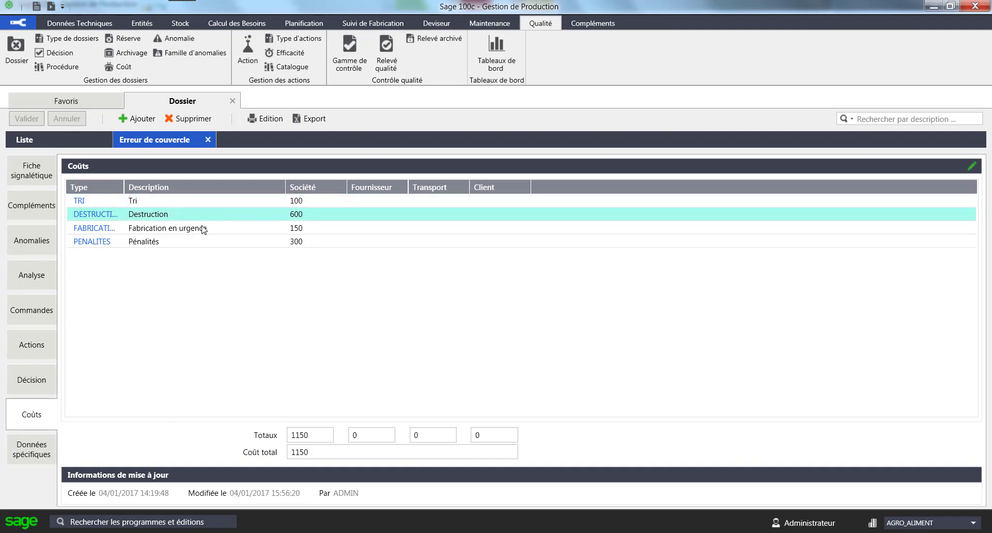
{"action": "left_click", "coordinate": [203, 229]}
{"action": "left_click", "coordinate": [187, 241]}
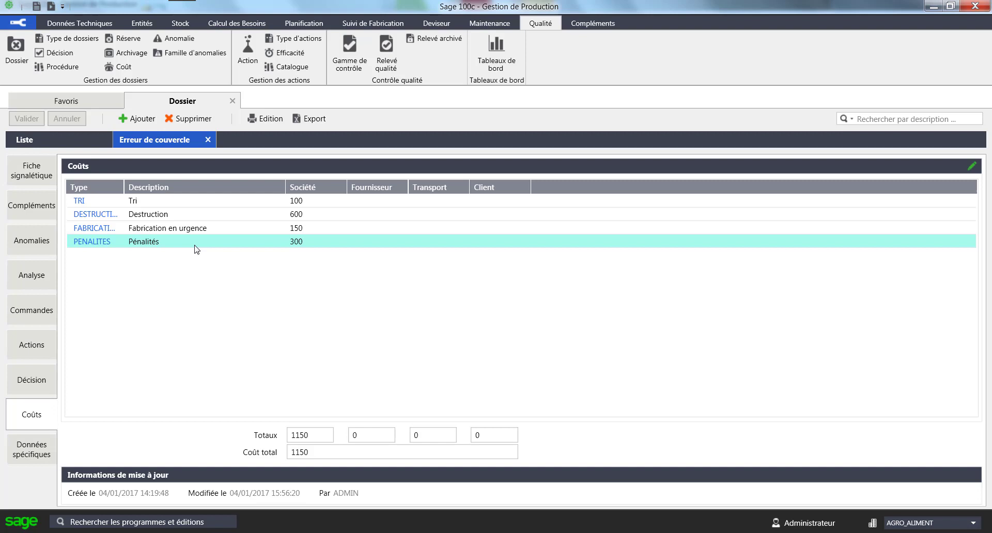
- Consult the attached Lettre de reclamation client in the specific data, and close the quality files
{"action": "left_click", "coordinate": [45, 450]}
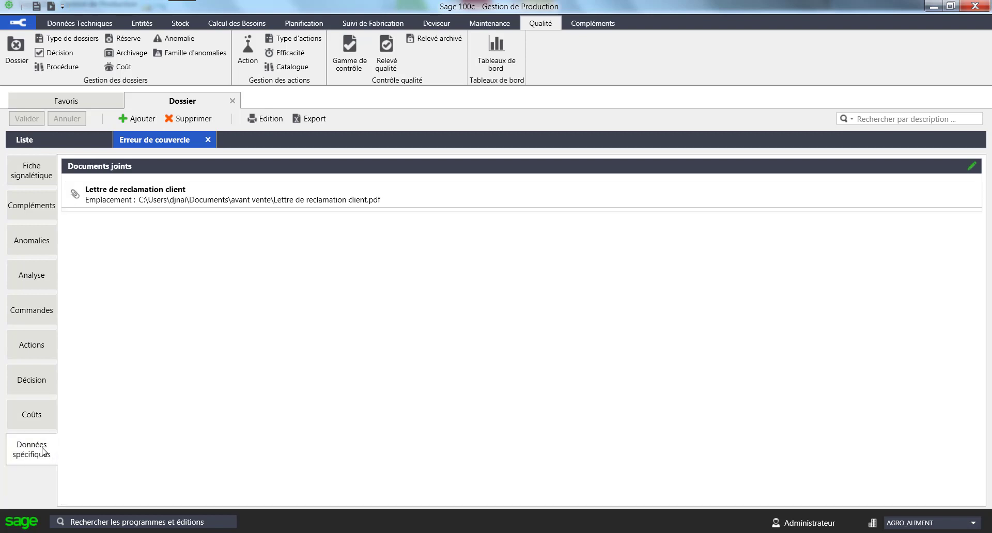
{"action": "left_click", "coordinate": [294, 195]}
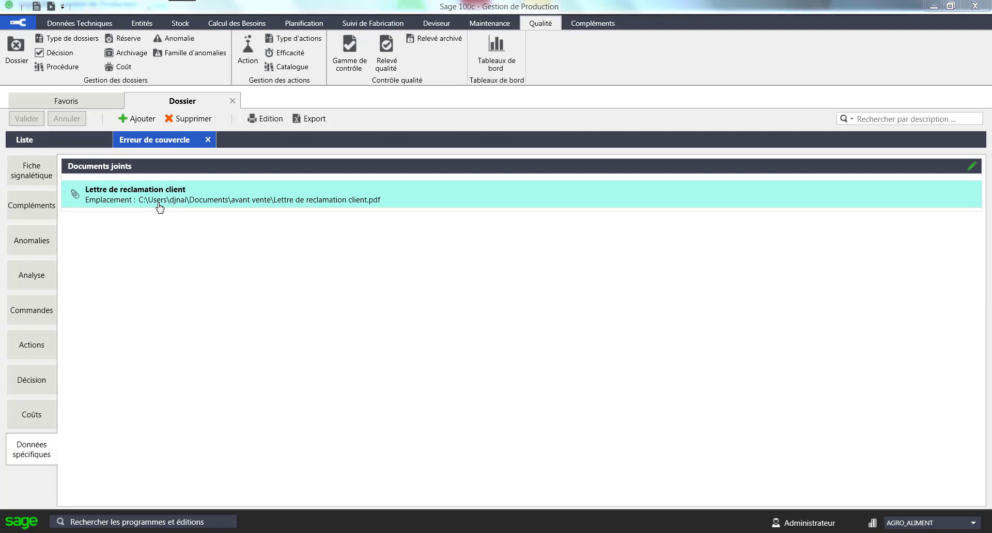
{"action": "left_click", "coordinate": [208, 140]}
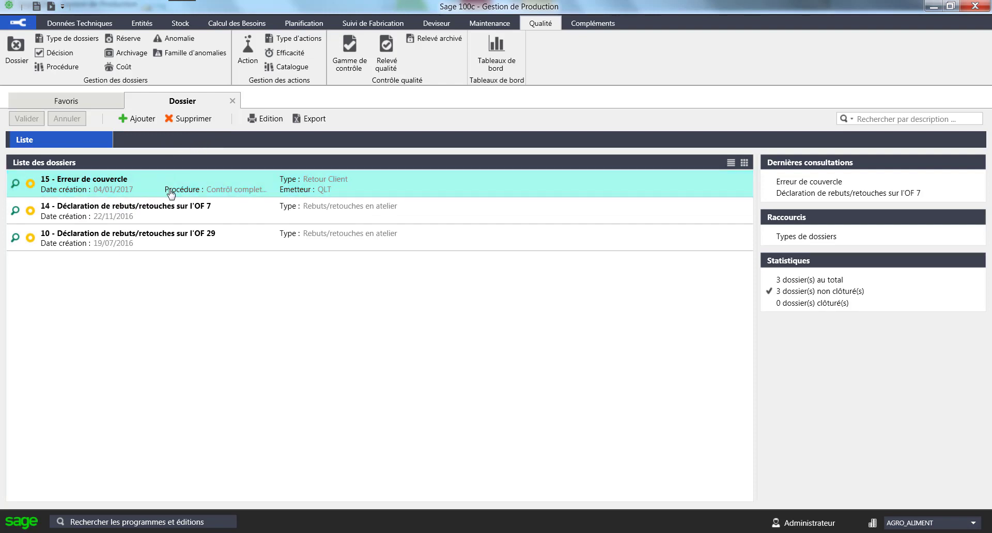
{"action": "left_click", "coordinate": [232, 101]}
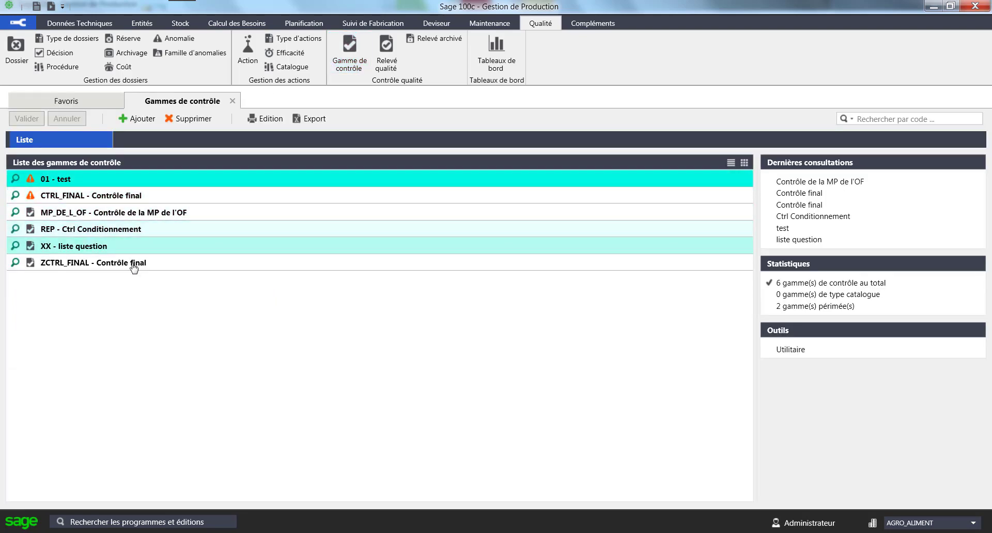
- Open the control routine MP_DE_L_OF and review its three operations, including the details of operation 10
{"action": "double_click", "coordinate": [154, 212]}
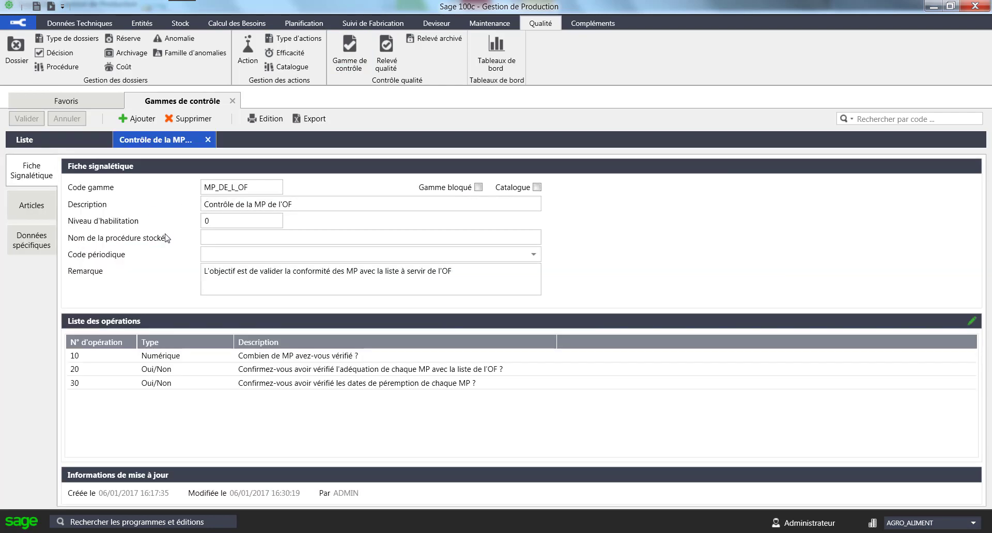
{"action": "left_click", "coordinate": [287, 385]}
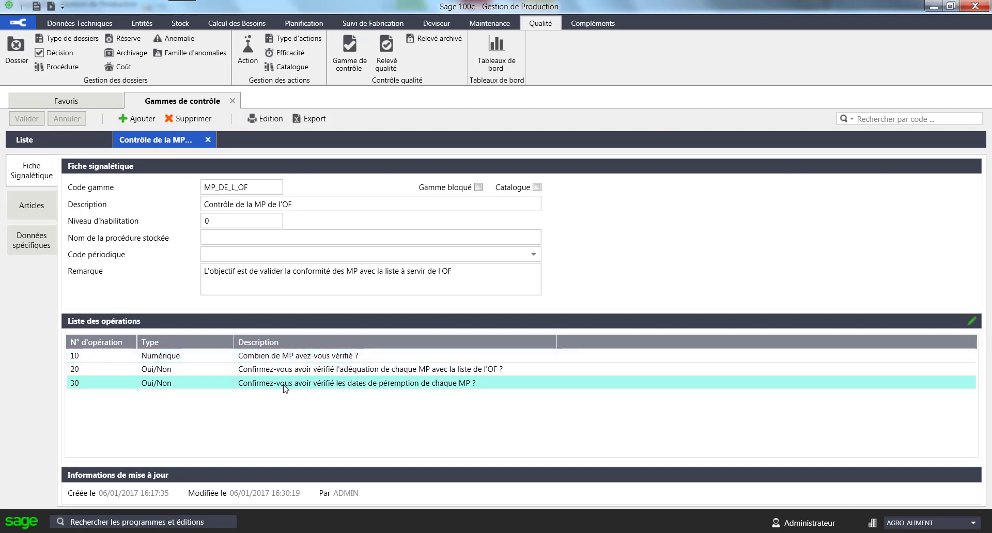
{"action": "left_click", "coordinate": [282, 356]}
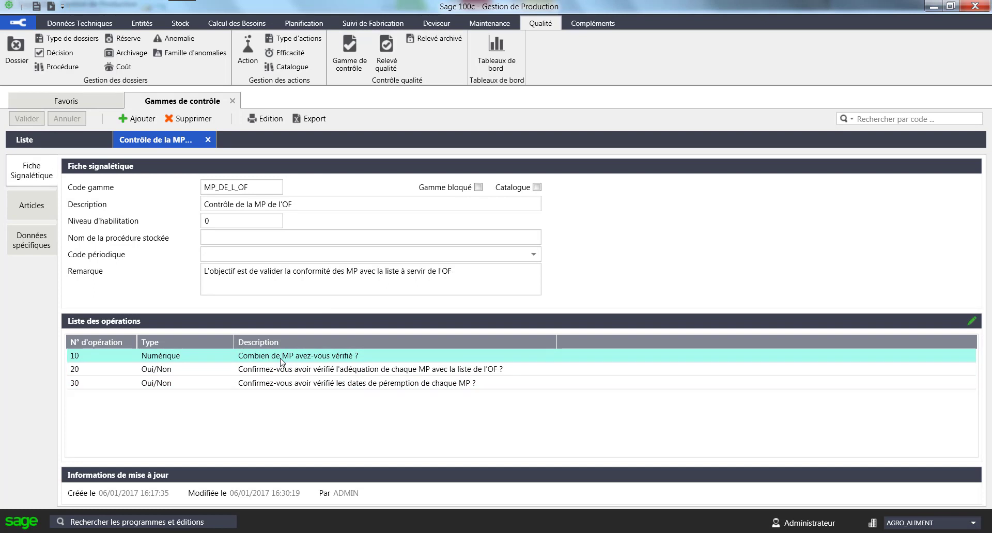
{"action": "left_click", "coordinate": [275, 370]}
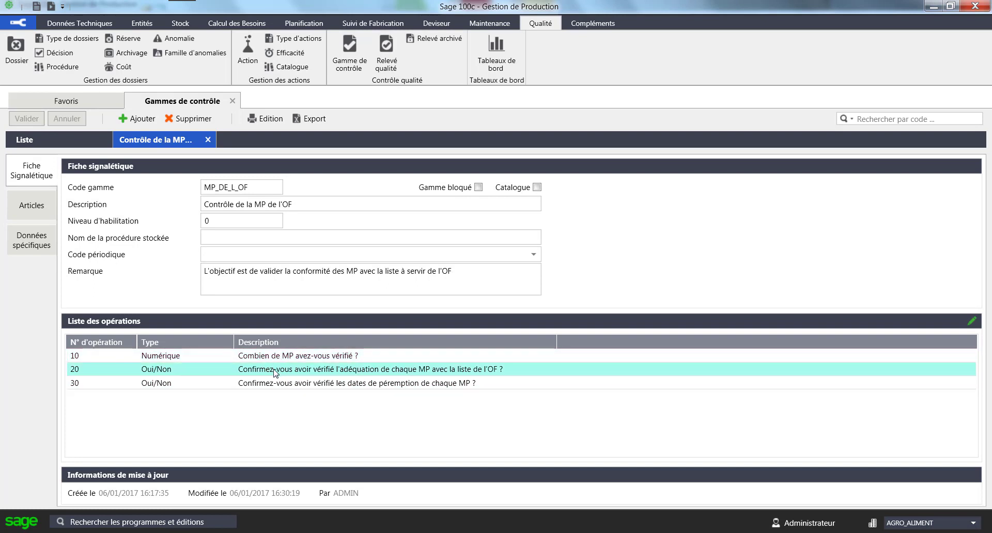
{"action": "left_click", "coordinate": [274, 384]}
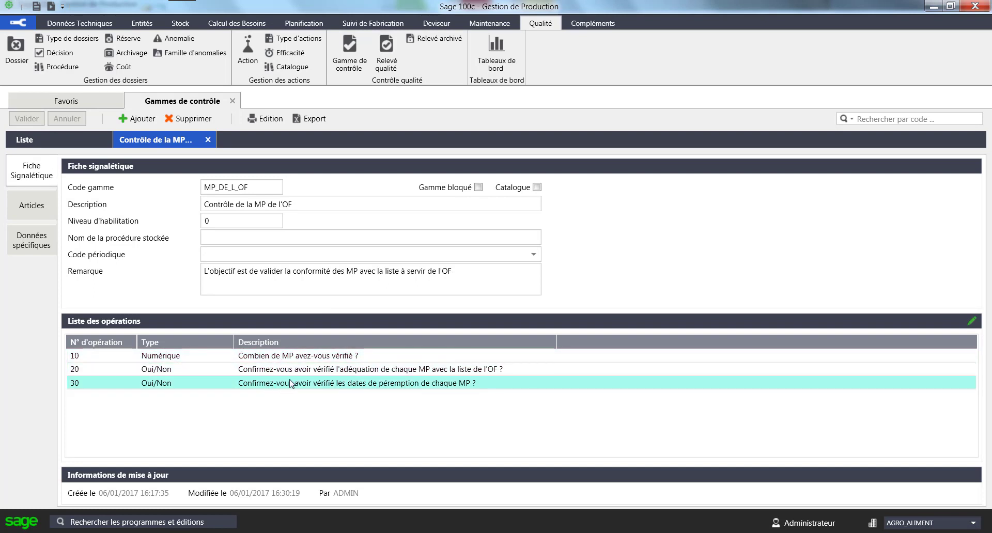
{"action": "double_click", "coordinate": [283, 357]}
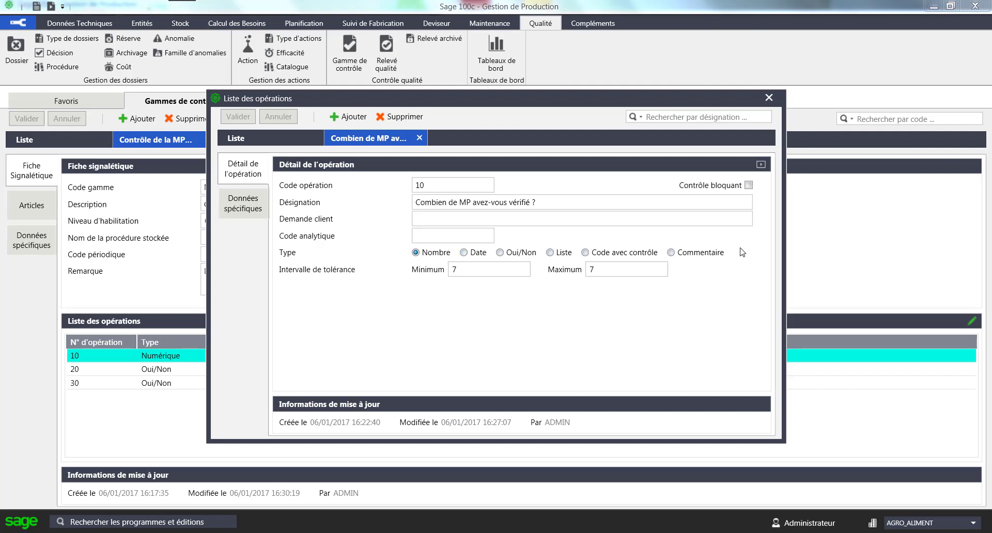
{"action": "left_click", "coordinate": [769, 98]}
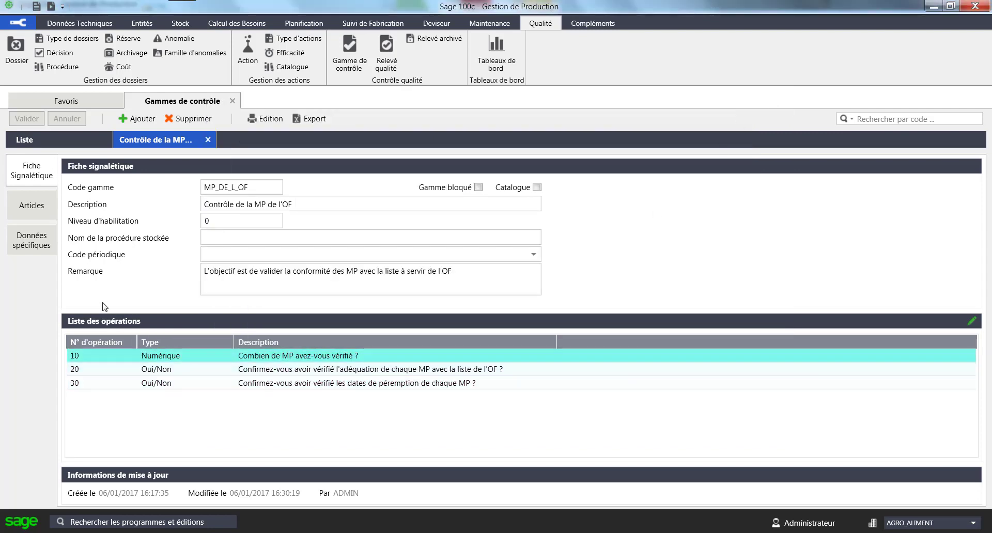
- Check the articles linked to the MP_DE_L_OF control routine, and close the control routines
{"action": "left_click", "coordinate": [36, 209]}
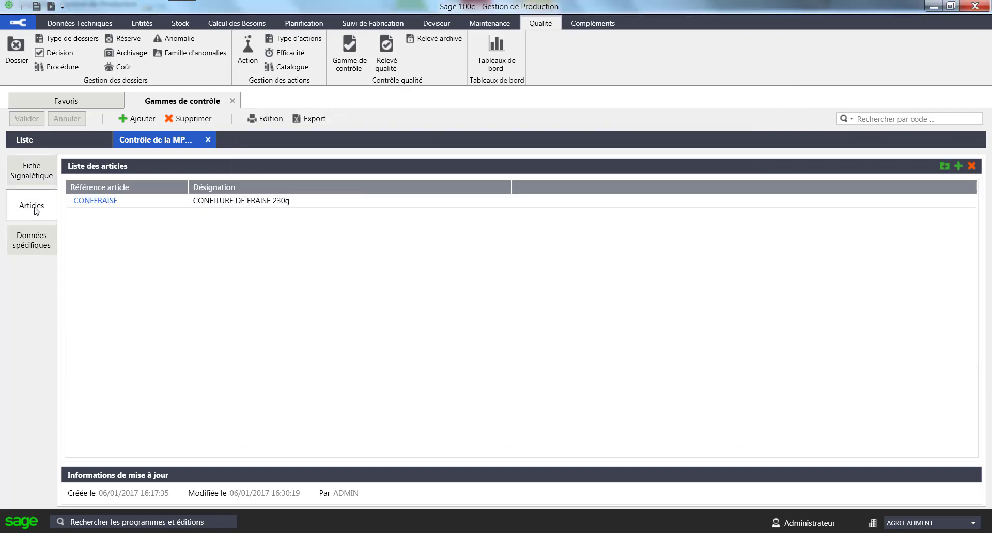
{"action": "left_click", "coordinate": [126, 205]}
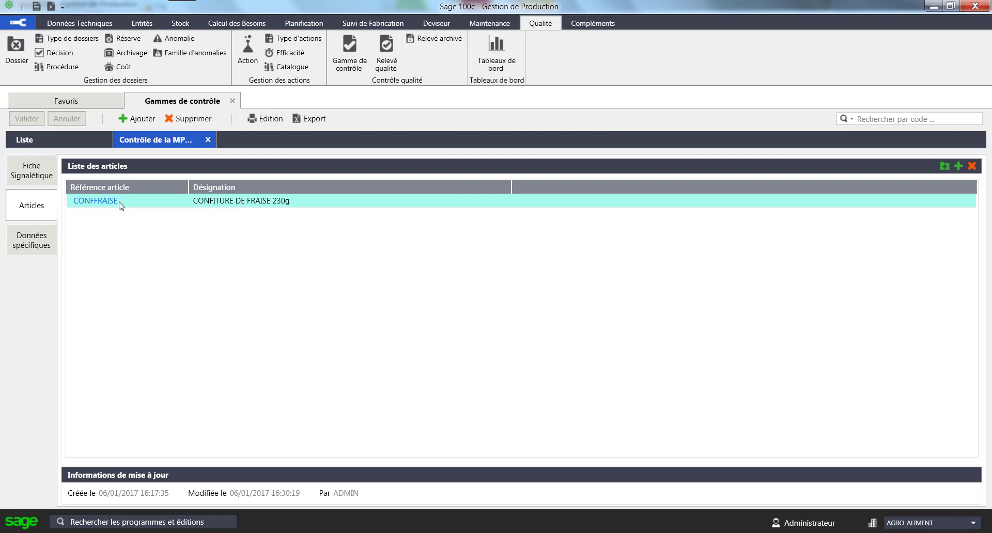
{"action": "left_click", "coordinate": [208, 140]}
{"action": "left_click", "coordinate": [232, 101]}
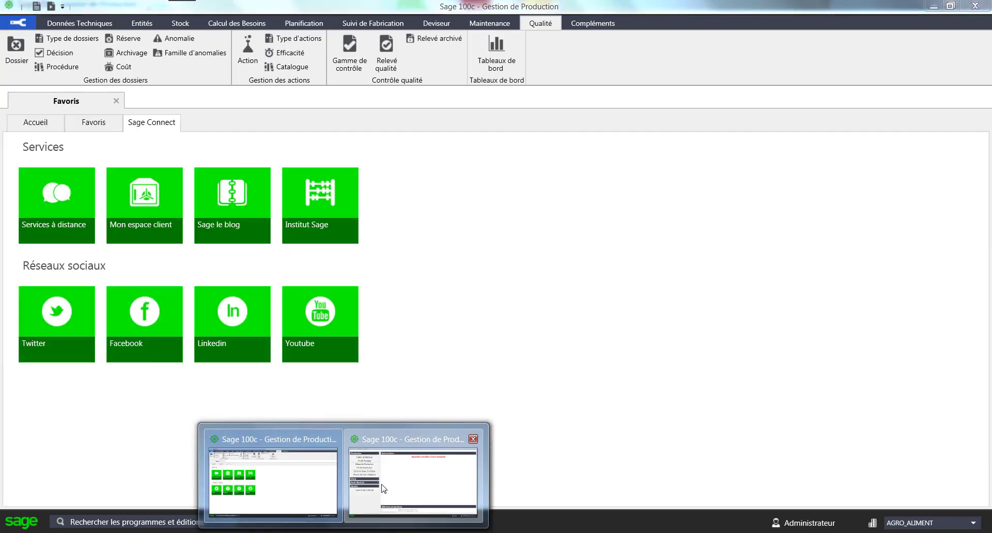
- Switch to the workshop window and start the Gamme de Contrôle program, identifying the operator by badge number
{"action": "left_click", "coordinate": [379, 489]}
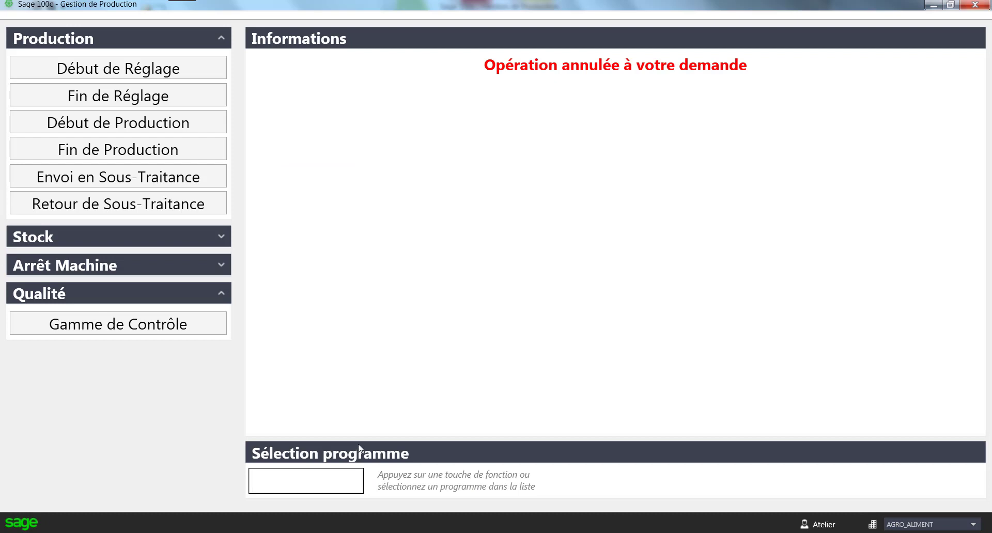
{"action": "left_click", "coordinate": [133, 329]}
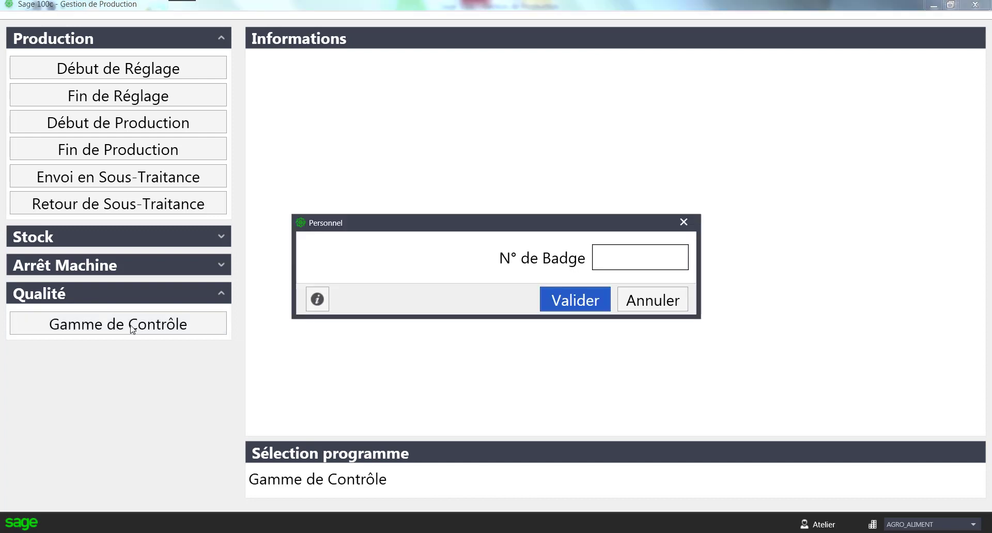
{"action": "type", "text": "01"}
{"action": "key", "text": "Return"}
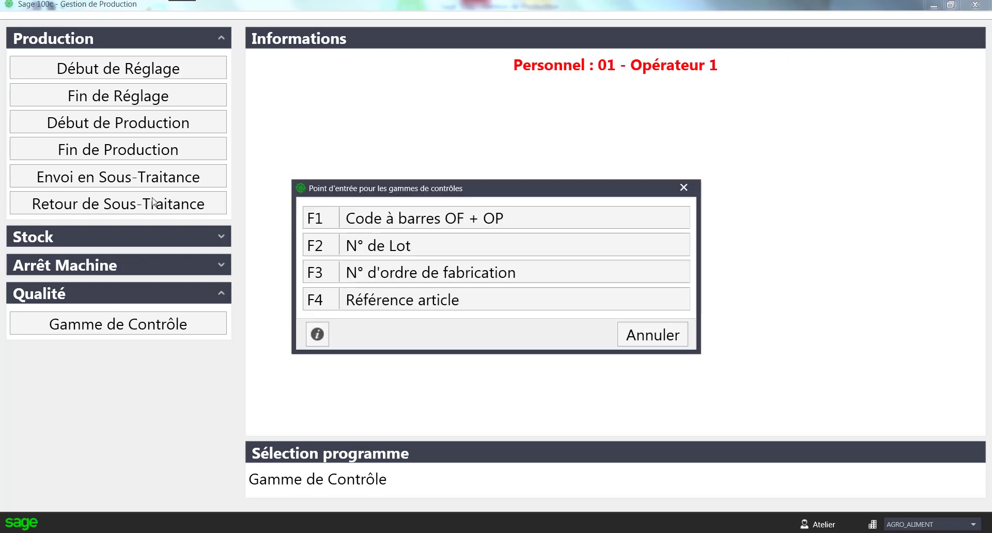
- Choose entry by manufacturing order number and select order 8 for the quality control
{"action": "left_click", "coordinate": [451, 283]}
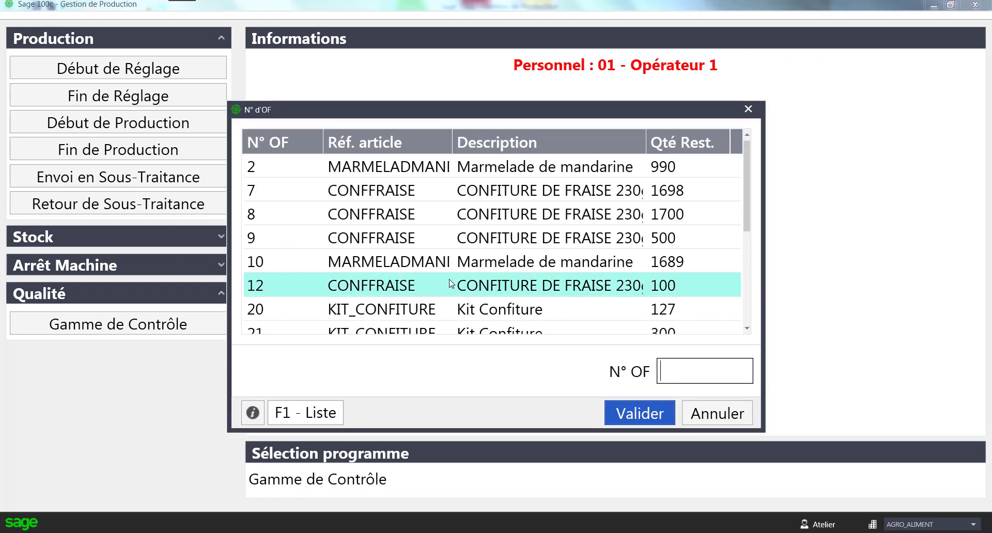
{"action": "left_click", "coordinate": [394, 216]}
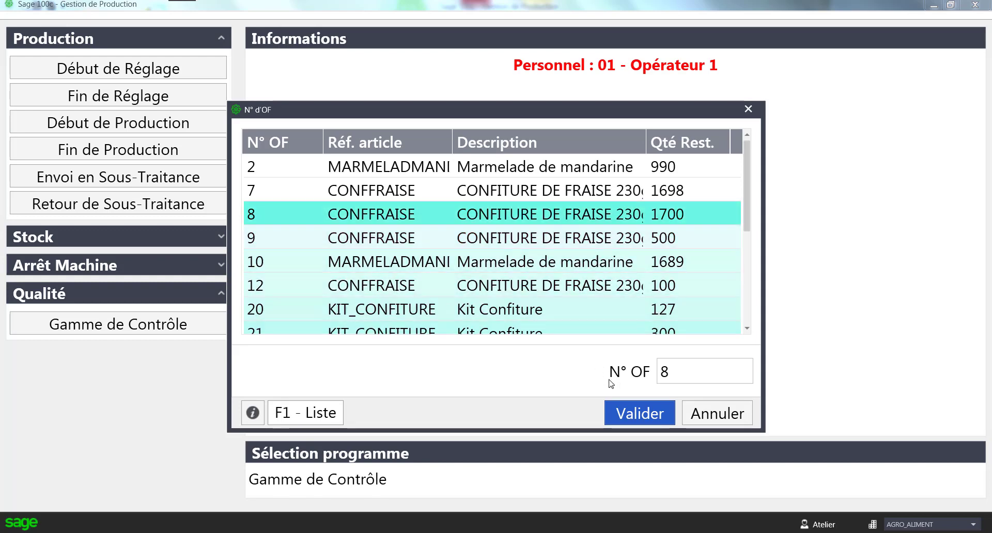
{"action": "left_click", "coordinate": [631, 413]}
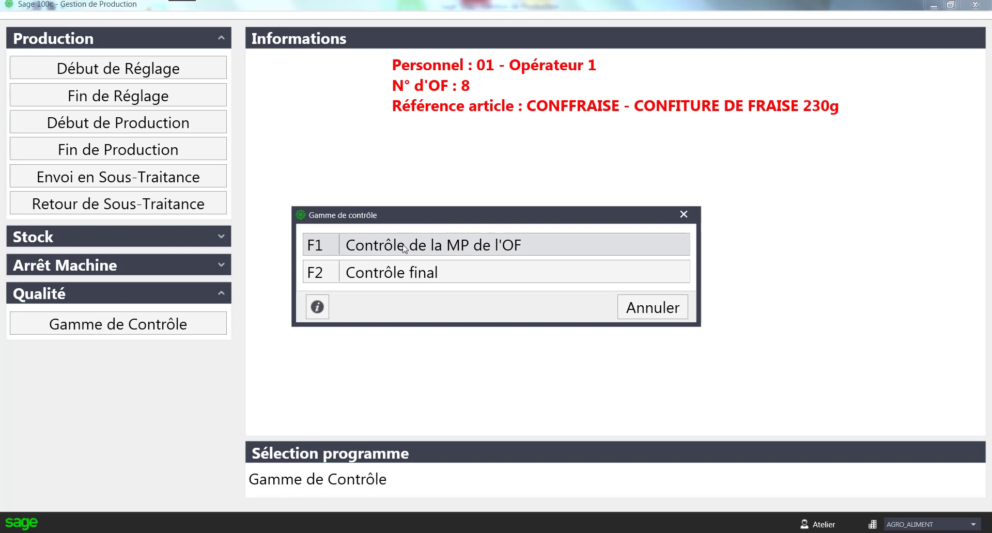
- Record the "Contrôle de la MP de l'OF" control with 7 raw materials checked and Oui for list match and expiry dates, and validate the entry
{"action": "left_click", "coordinate": [476, 246]}
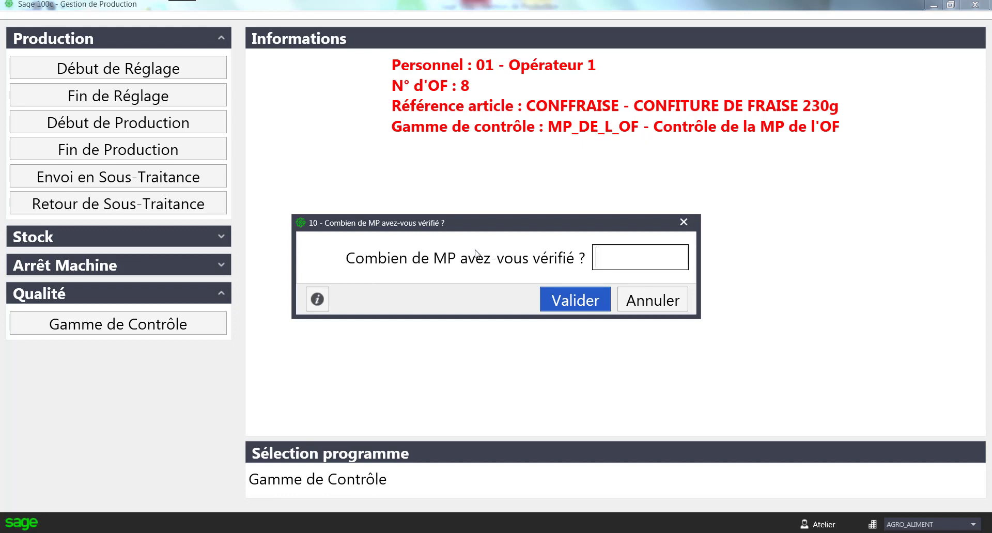
{"action": "type", "text": "7"}
{"action": "key", "text": "Return"}
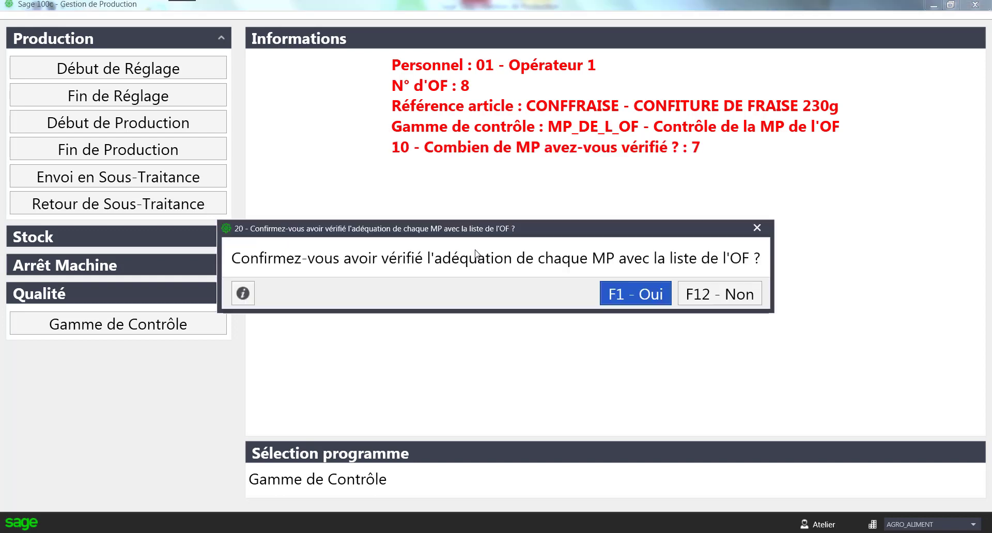
{"action": "left_click", "coordinate": [615, 292]}
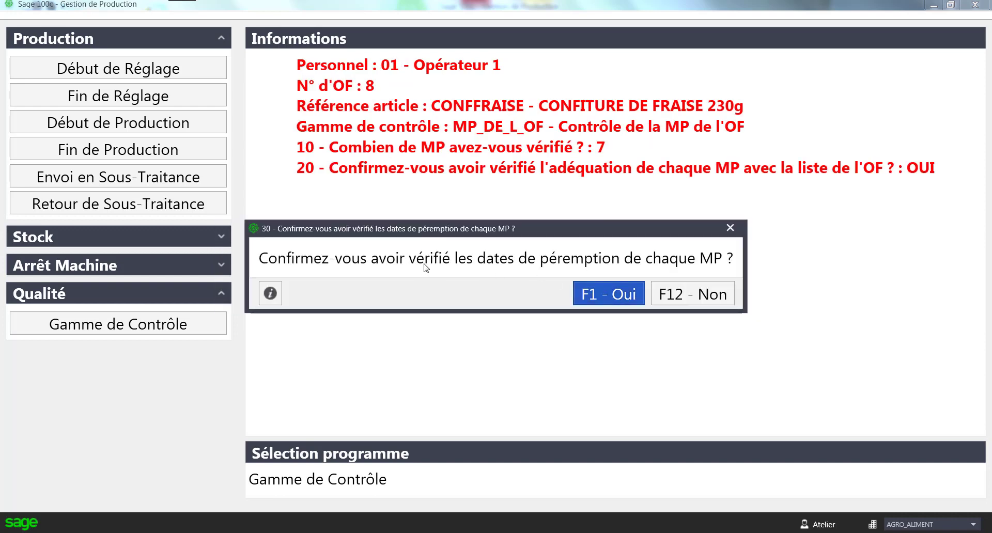
{"action": "left_click", "coordinate": [608, 295]}
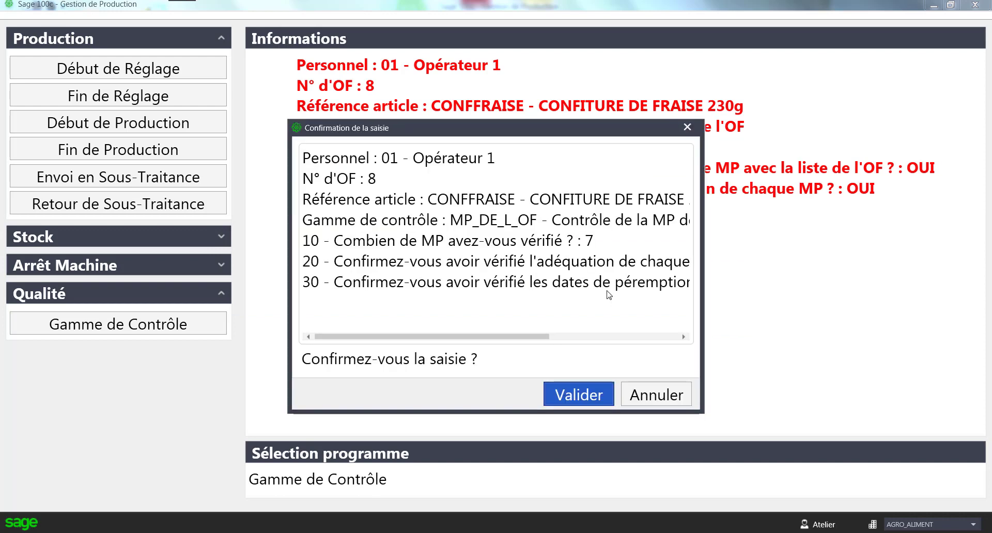
{"action": "left_click", "coordinate": [585, 397]}
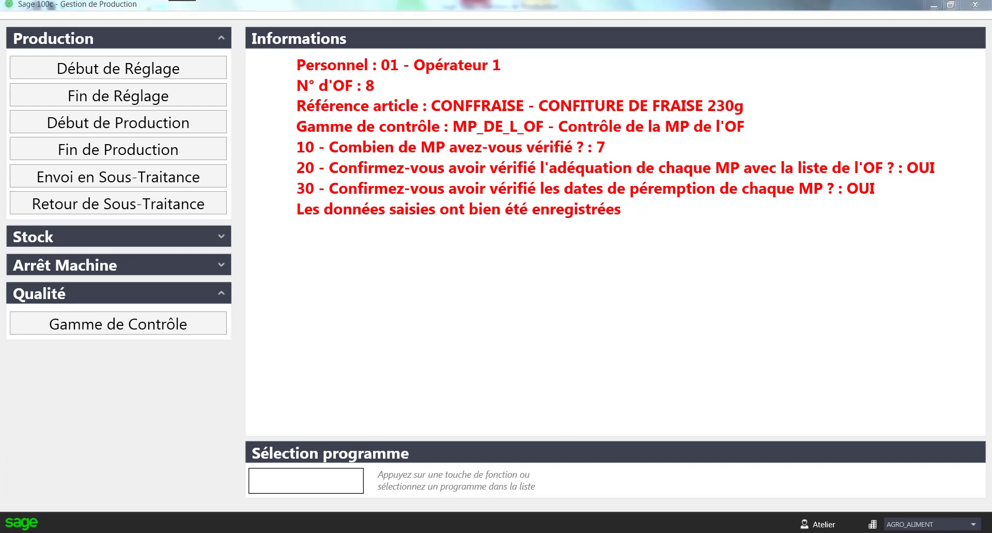
- Return to the main production management window, review the newest quality record for CONFFRAISE, and close the quality records
{"action": "left_click", "coordinate": [313, 493]}
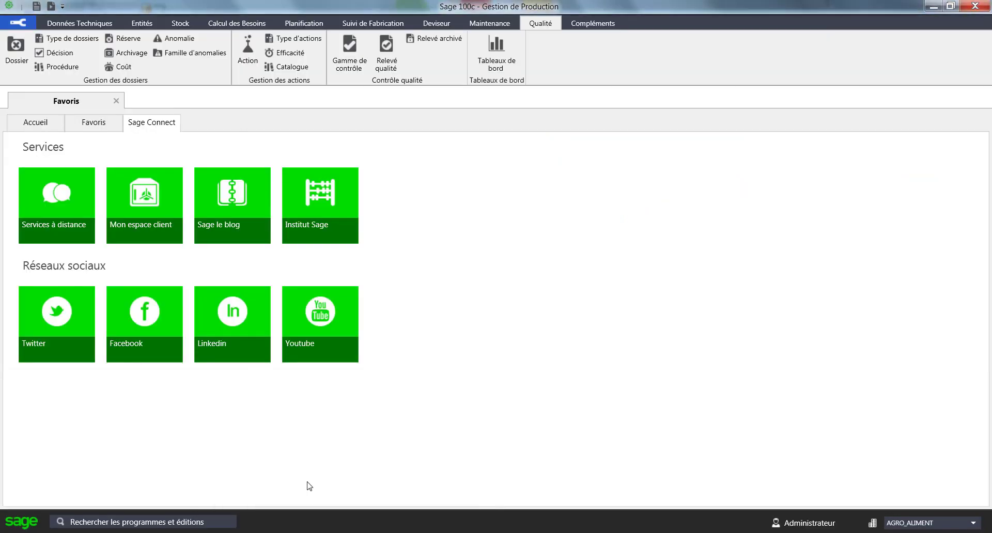
{"action": "left_click", "coordinate": [388, 47]}
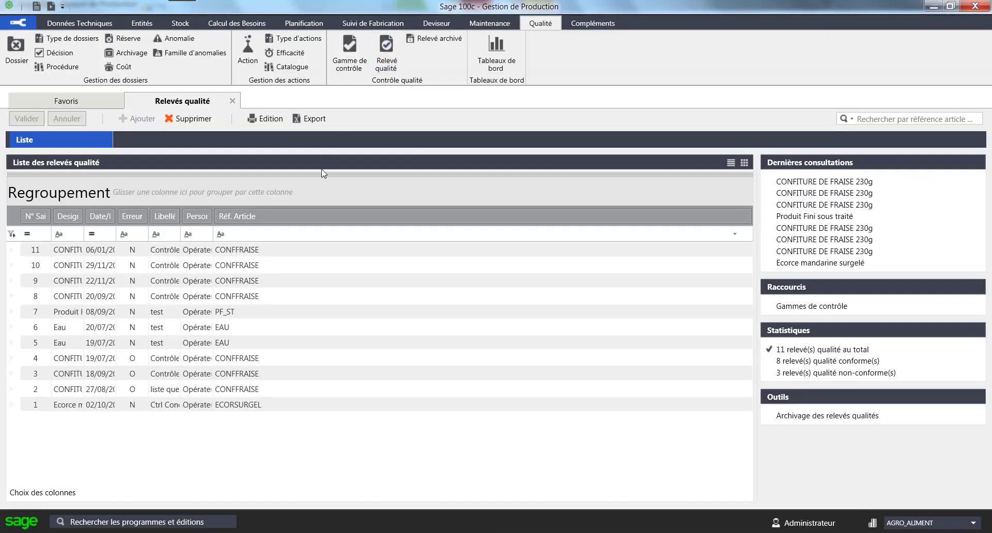
{"action": "double_click", "coordinate": [301, 250]}
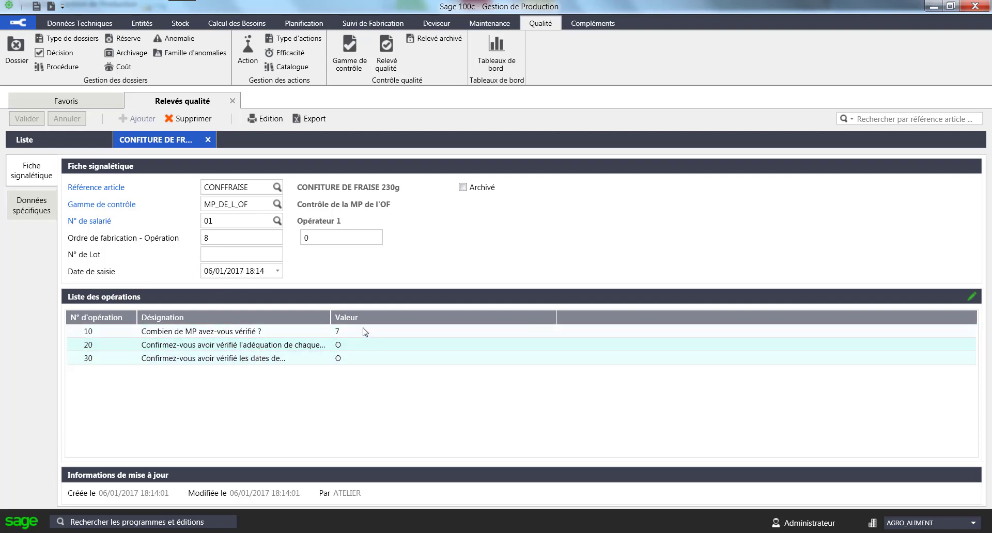
{"action": "left_click", "coordinate": [233, 101]}
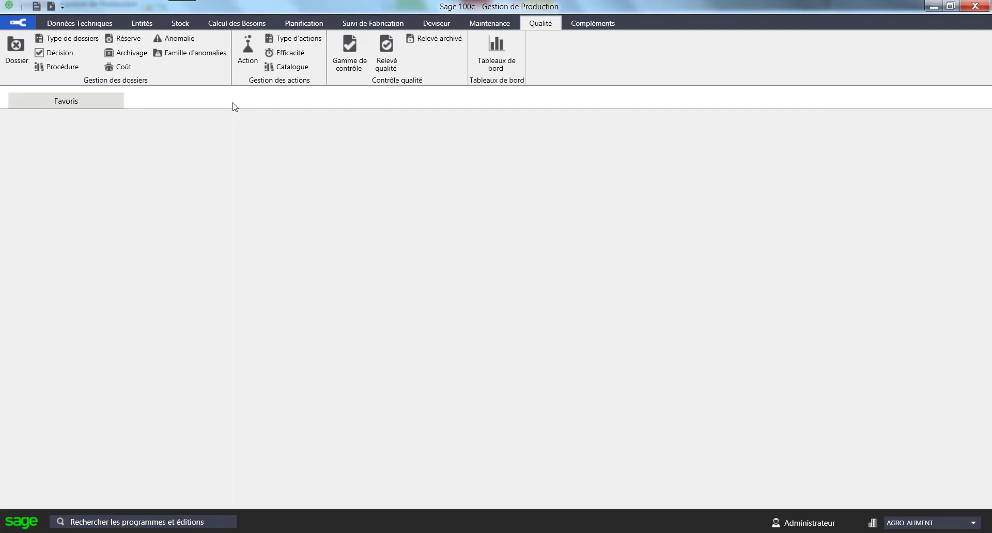
- Run a traceability search in production tracking for lot LOT1 of article JUSCONCITR
{"action": "left_click", "coordinate": [369, 24]}
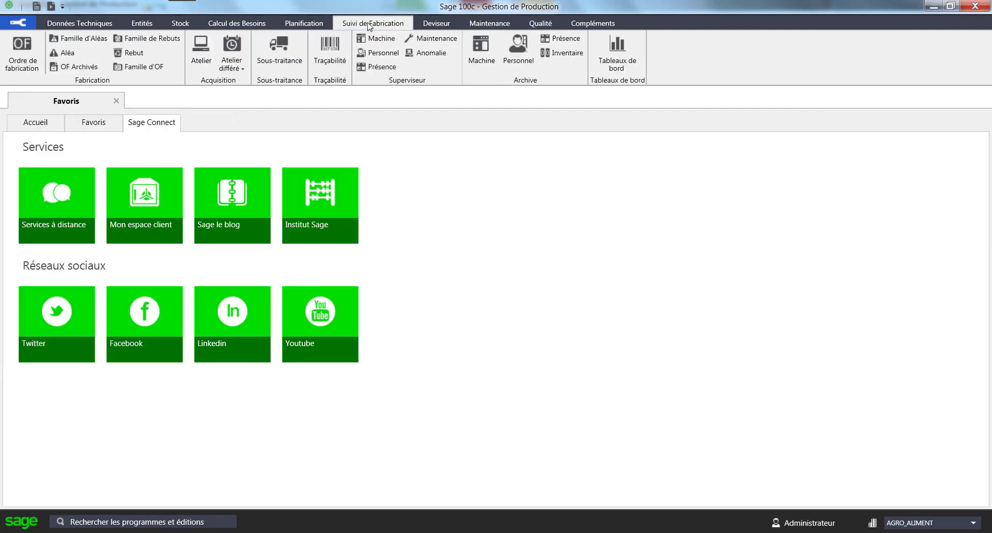
{"action": "left_click", "coordinate": [332, 59]}
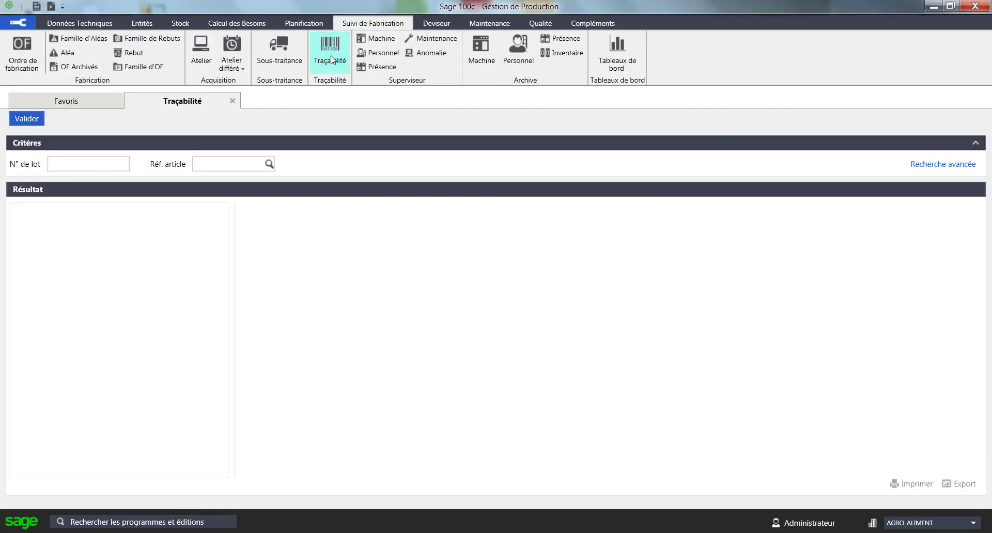
{"action": "left_click", "coordinate": [94, 167]}
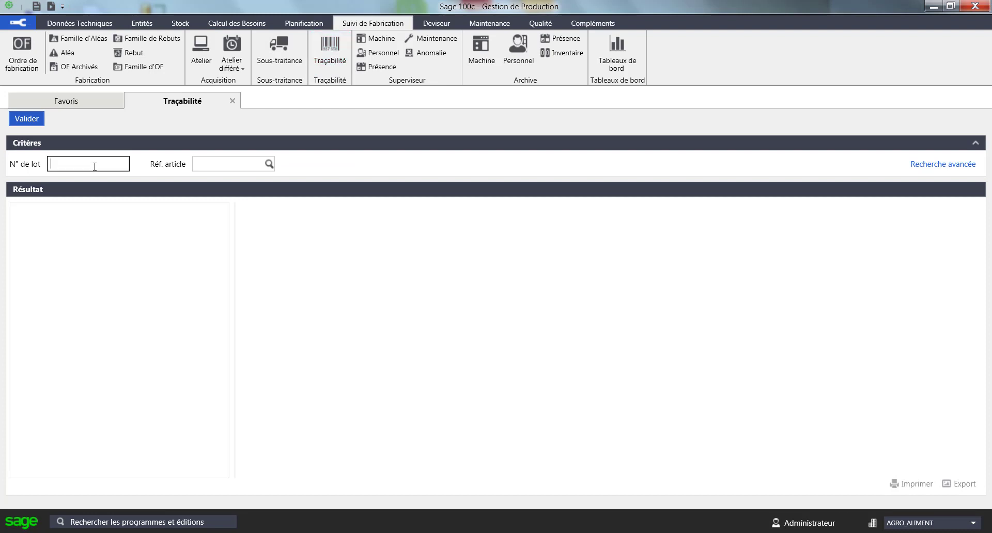
{"action": "type", "text": "LOT1"}
{"action": "key", "text": "Tab"}
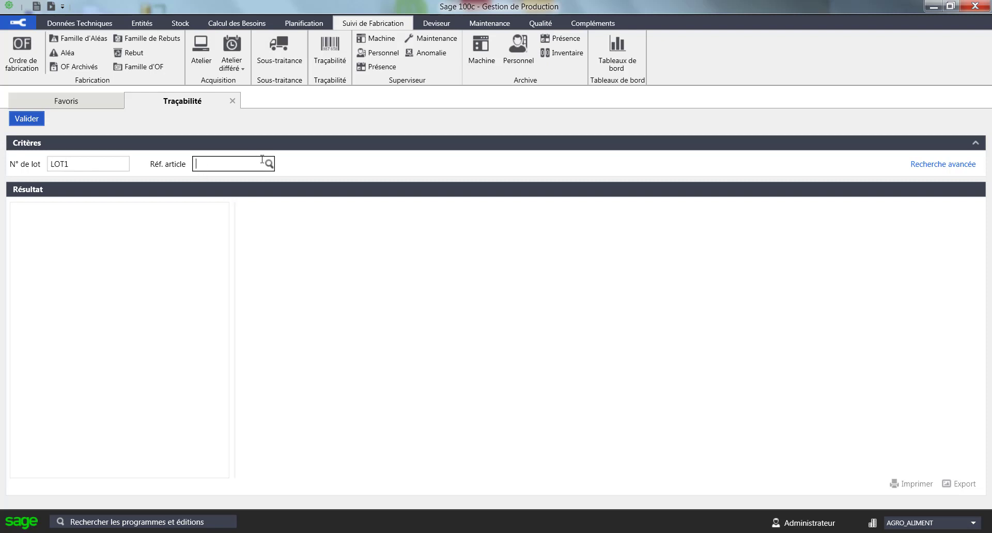
{"action": "left_click", "coordinate": [269, 164]}
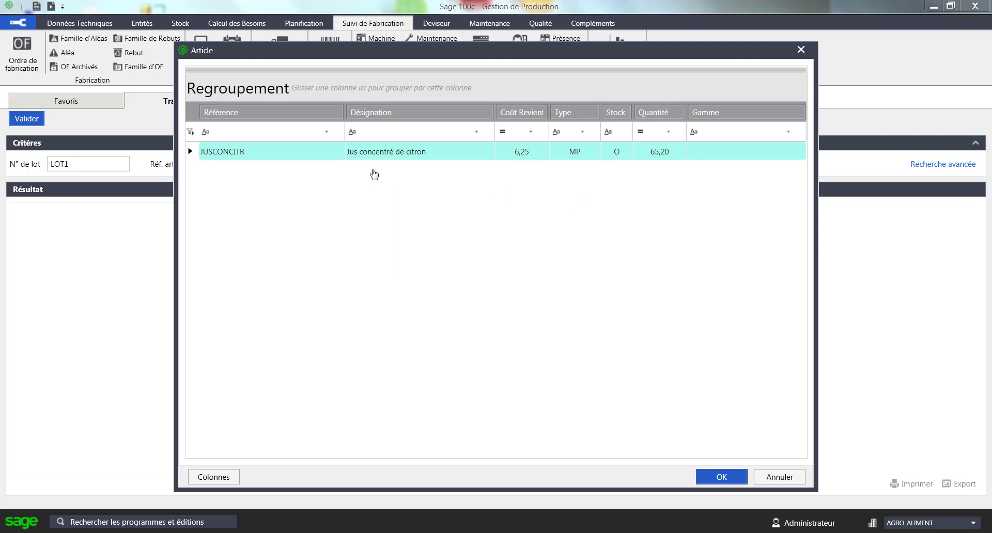
{"action": "left_click", "coordinate": [721, 477]}
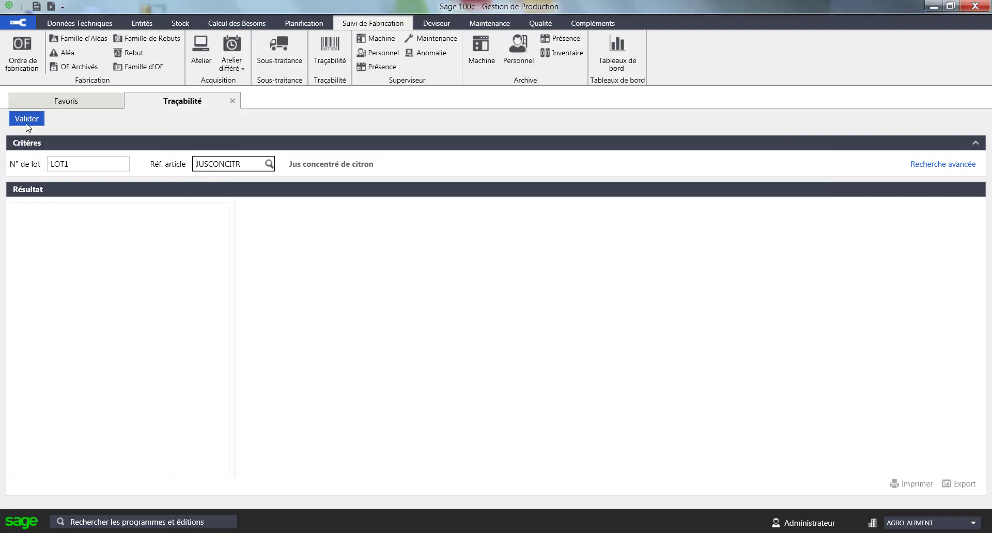
{"action": "left_click", "coordinate": [27, 121]}
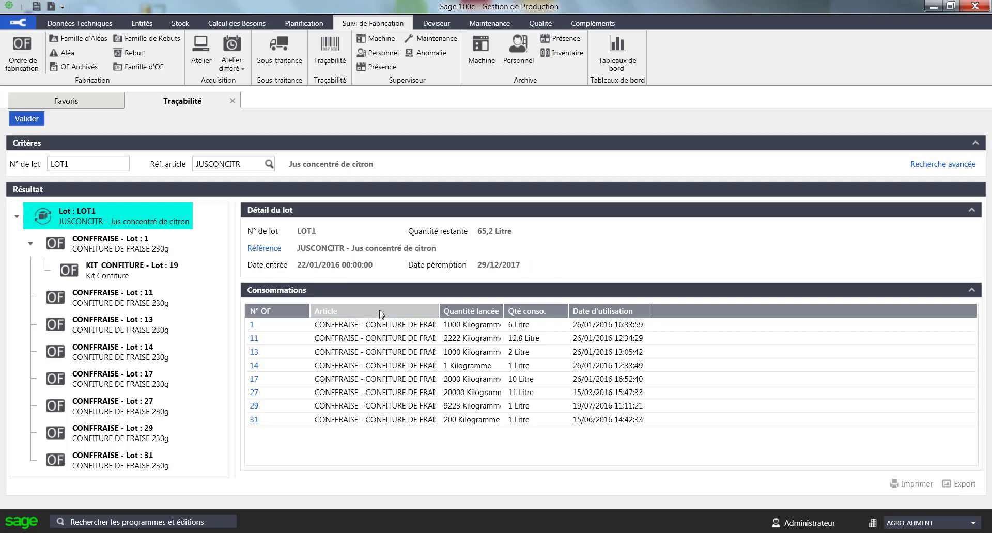
- Review the manufacturing orders that consumed LOT1, including their launched quantities, consumed quantities and usage dates
{"action": "left_click", "coordinate": [374, 352]}
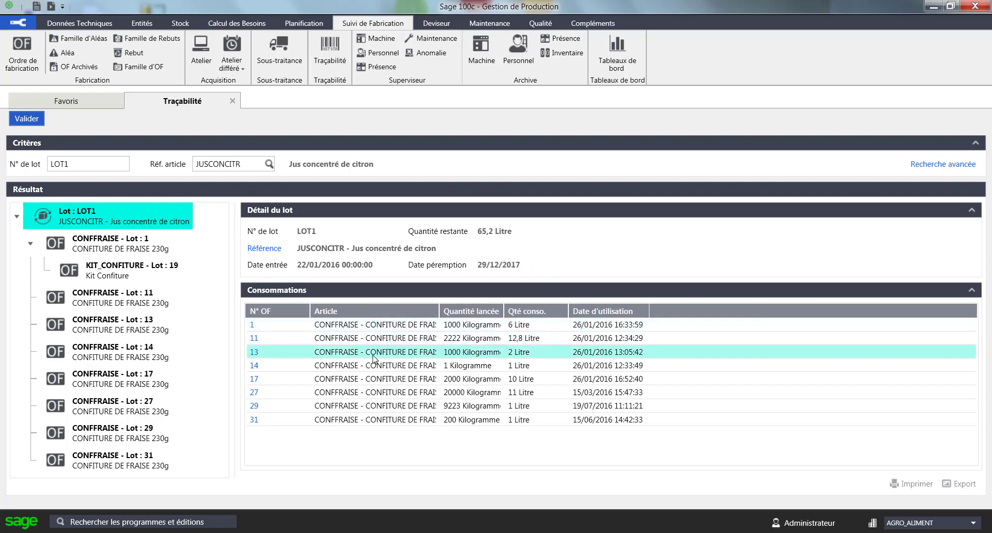
{"action": "left_click", "coordinate": [379, 322]}
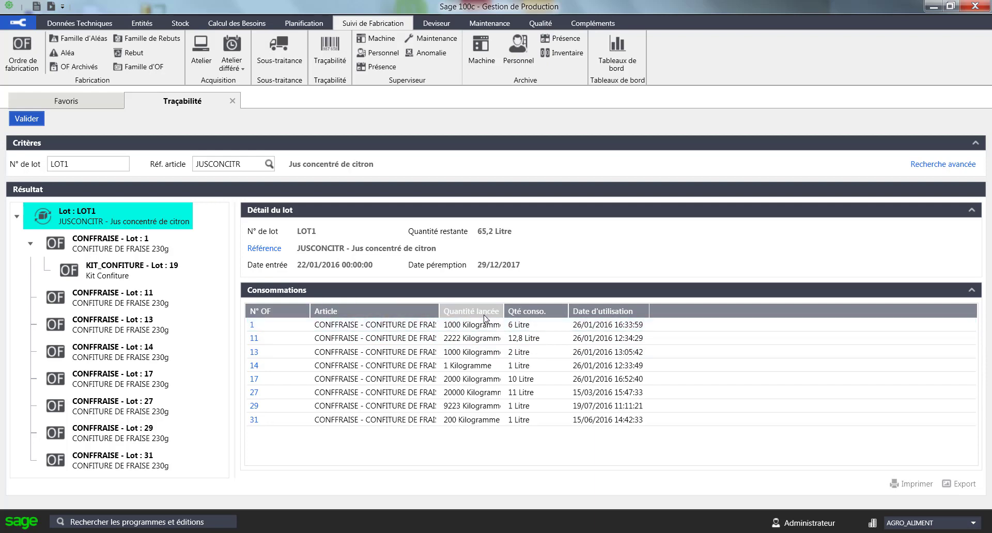
{"action": "left_click", "coordinate": [600, 327]}
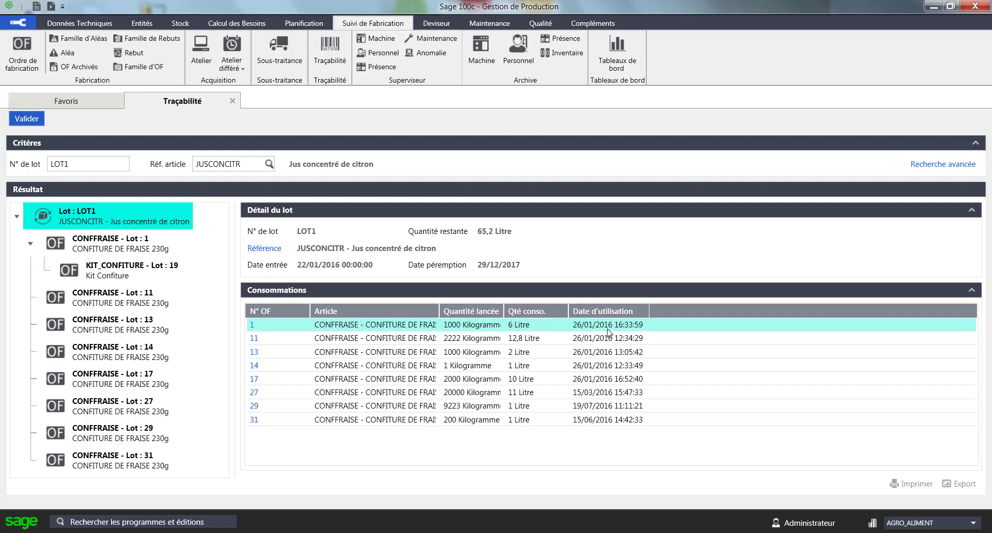
- Examine the source components and consumptions of CONFFRAISE lot 1, collapsing its lot details and manufacturing sections, and close the traceability view
{"action": "left_click", "coordinate": [135, 248]}
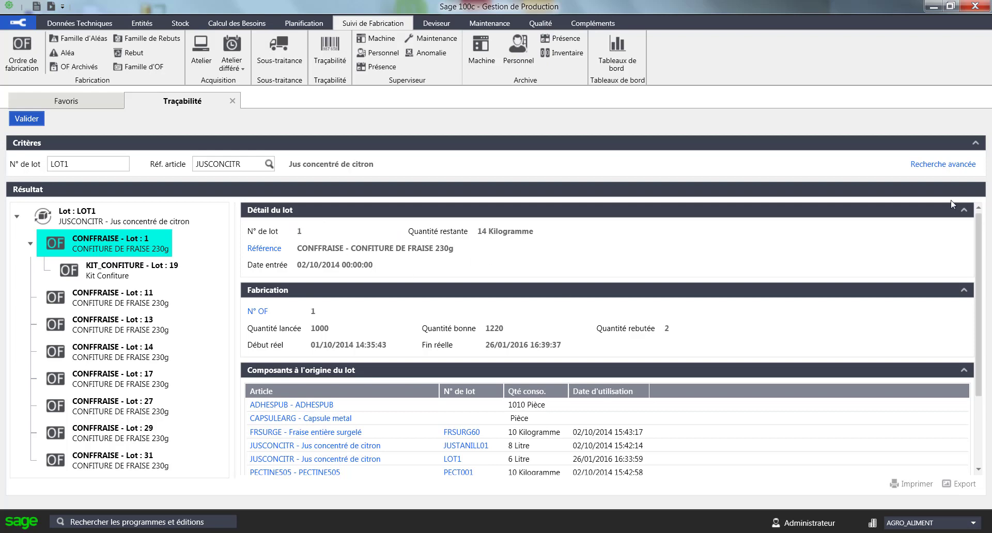
{"action": "left_click", "coordinate": [962, 210]}
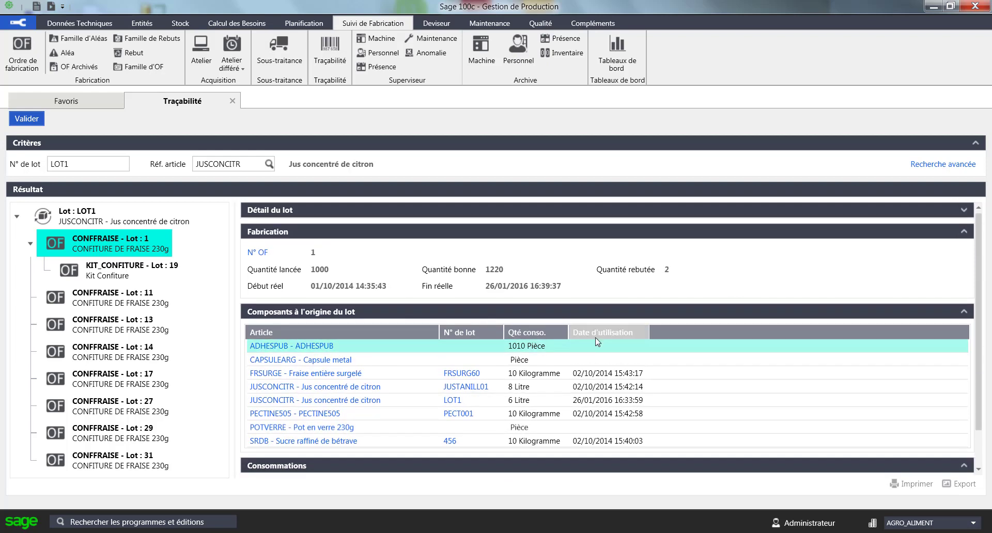
{"action": "left_click", "coordinate": [965, 235]}
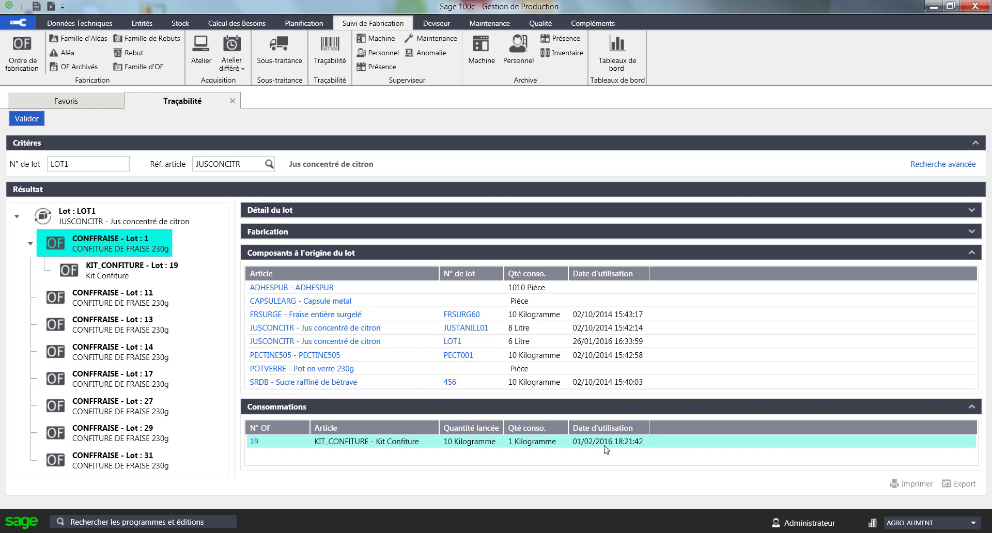
{"action": "left_click", "coordinate": [232, 102]}
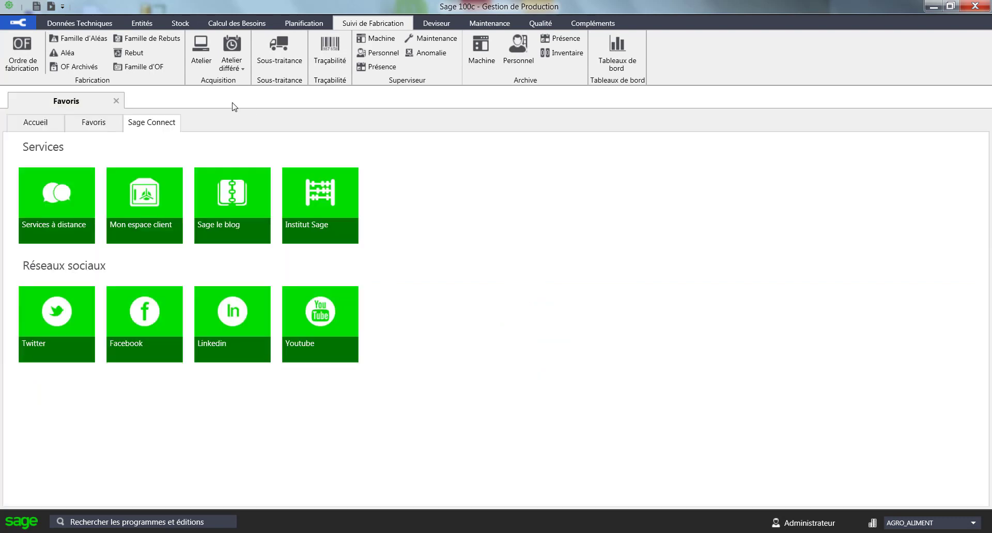